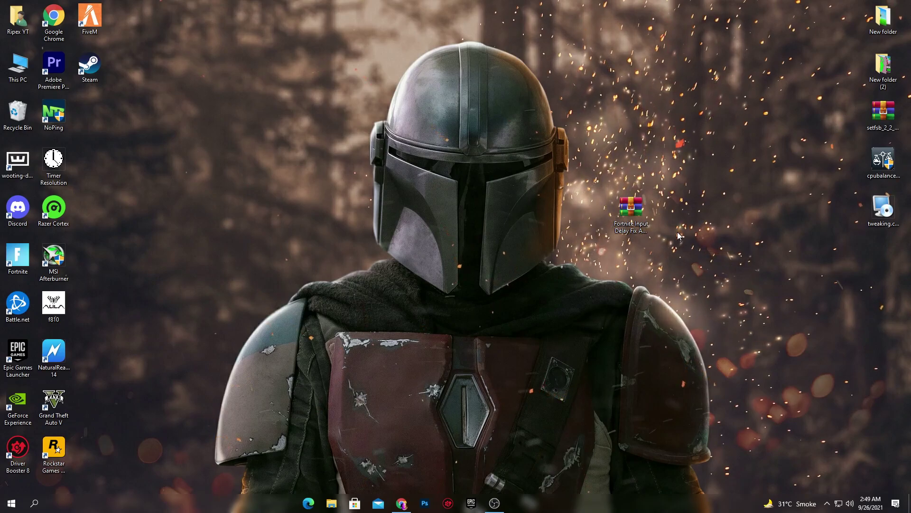
Step: Extract the downloaded archive onto the desktop and place the new pack folder beside it
drag(632, 214, 201, 187)
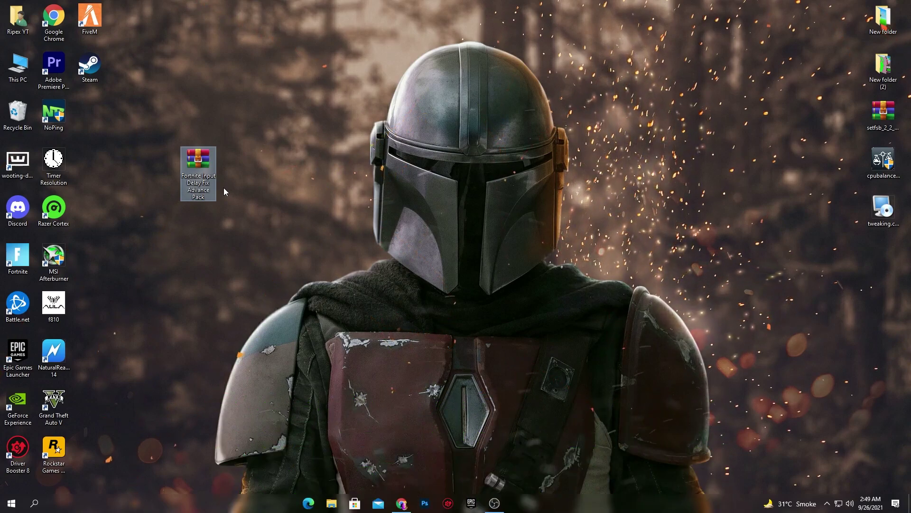
mouse_move(199, 160)
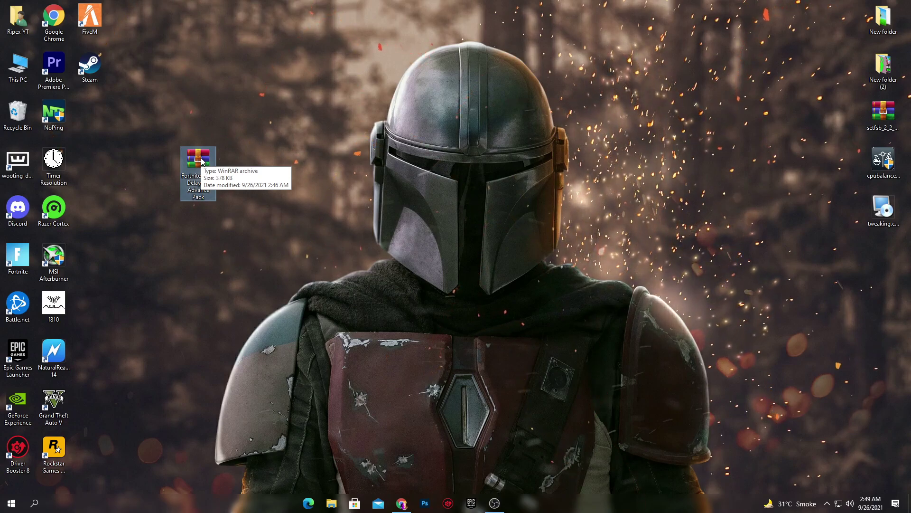
right_click(201, 161)
click(72, 209)
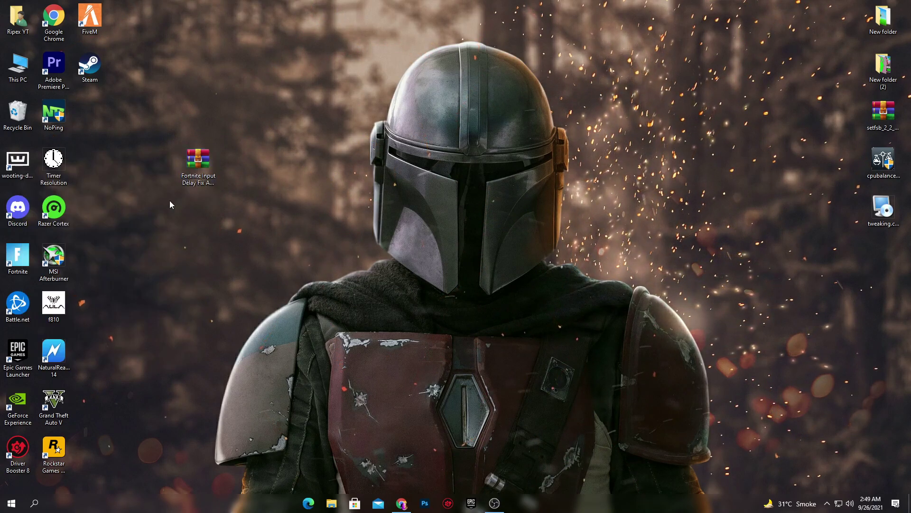
drag(89, 118, 271, 180)
Step: Open the Fortnite Input Delay Fix Advance Pack folder, then XanderBaatzTweaks, and right-click its .reg file
double_click(258, 168)
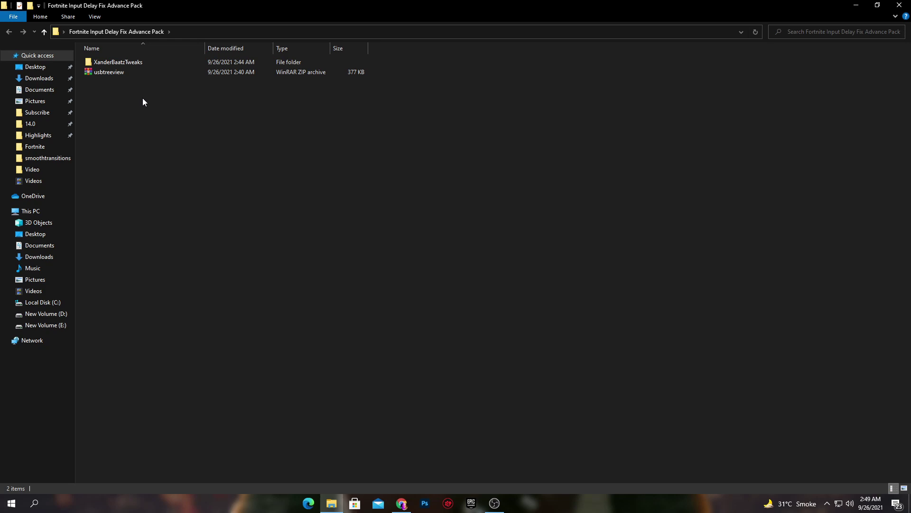
double_click(97, 63)
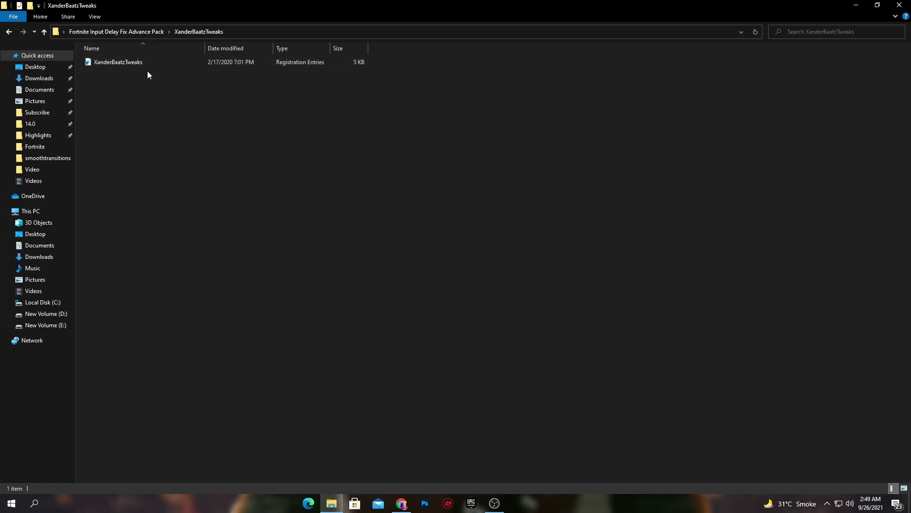
right_click(116, 62)
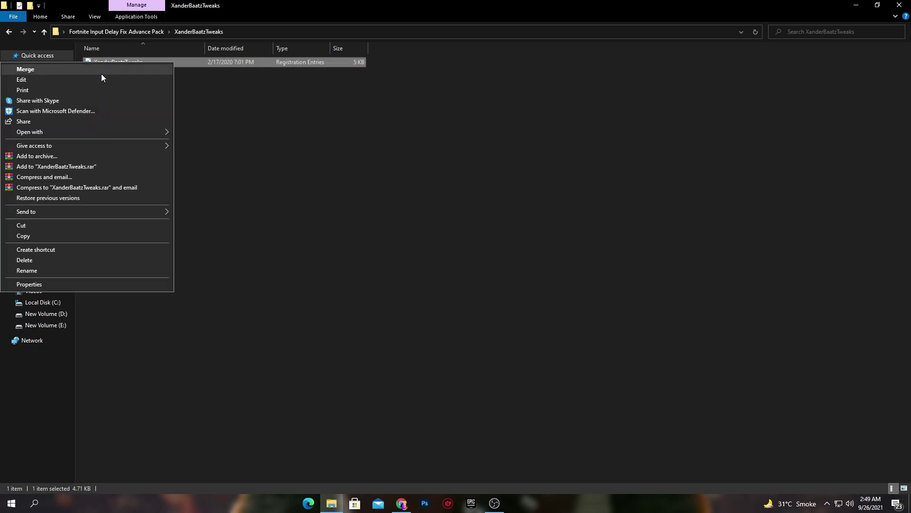
Step: Edit the XanderBaatzTweaks .reg file in Notepad, highlight the sleeping CPU cores line, then close Notepad
click(29, 79)
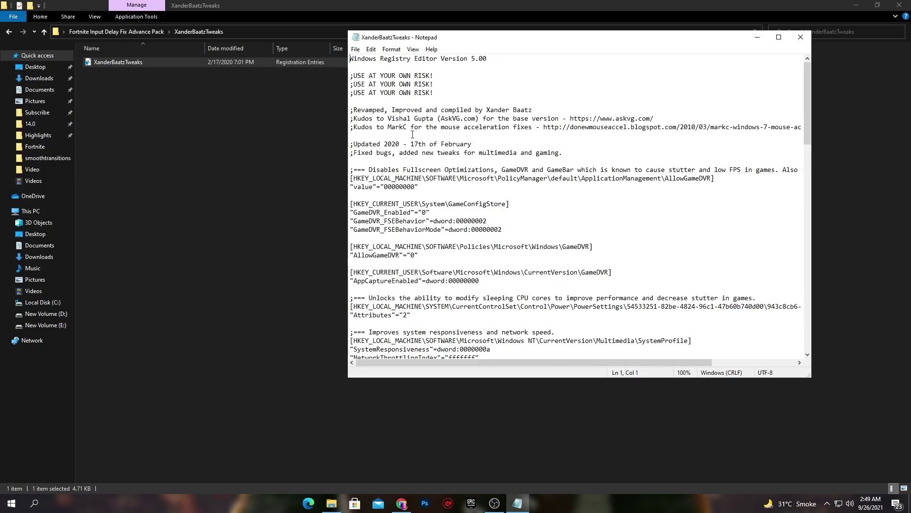
scroll(440, 79, down, 1)
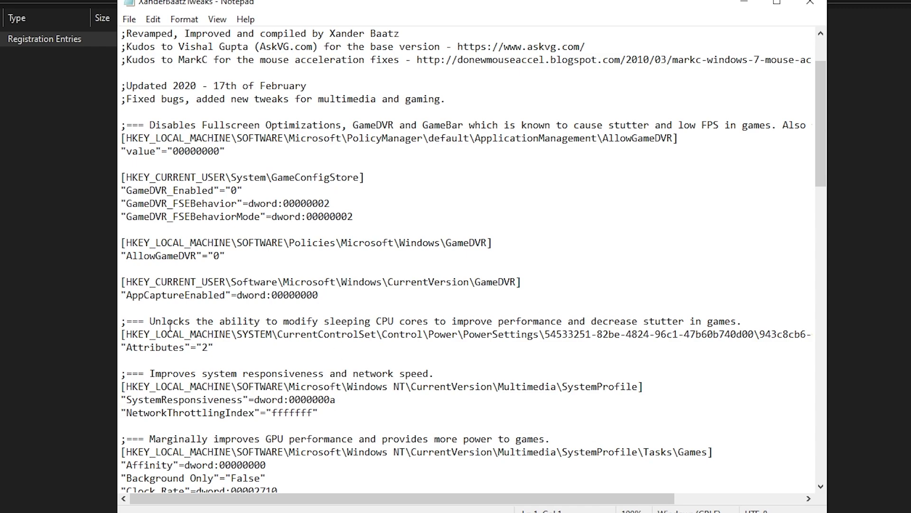
drag(284, 321, 426, 327)
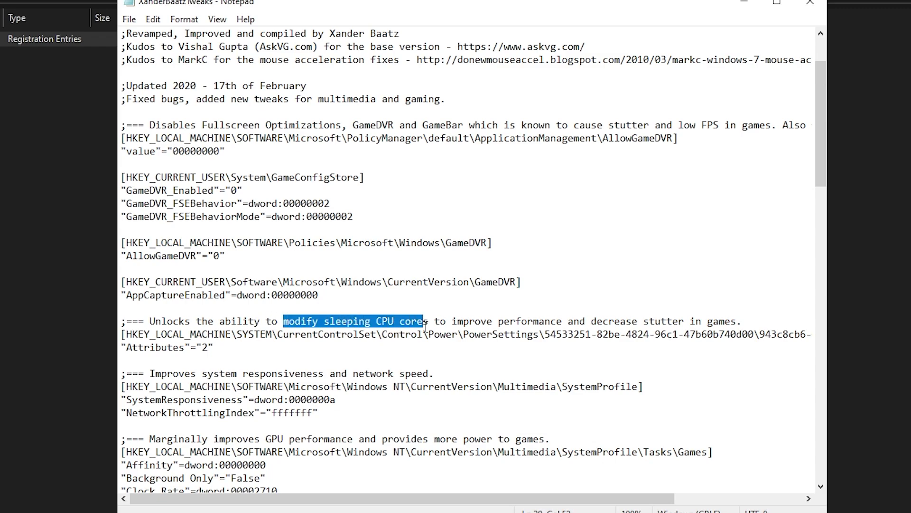
scroll(426, 327, down, 2)
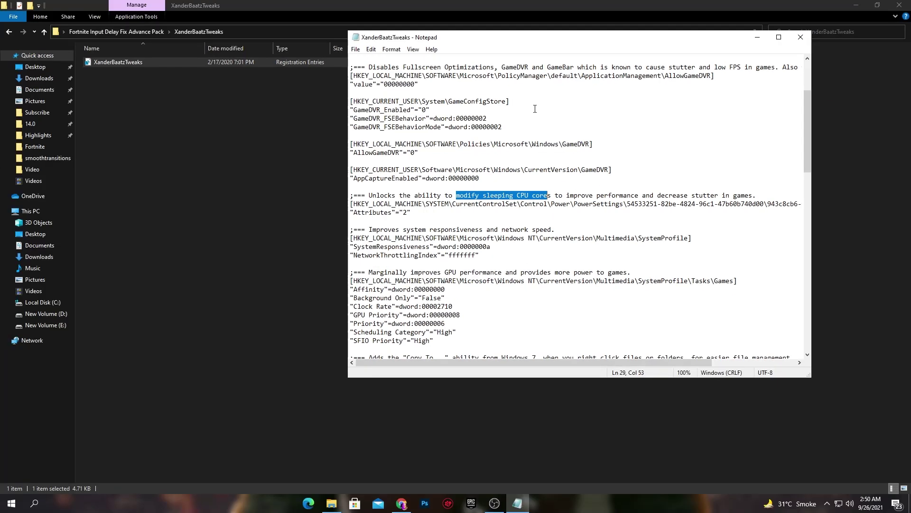
click(801, 37)
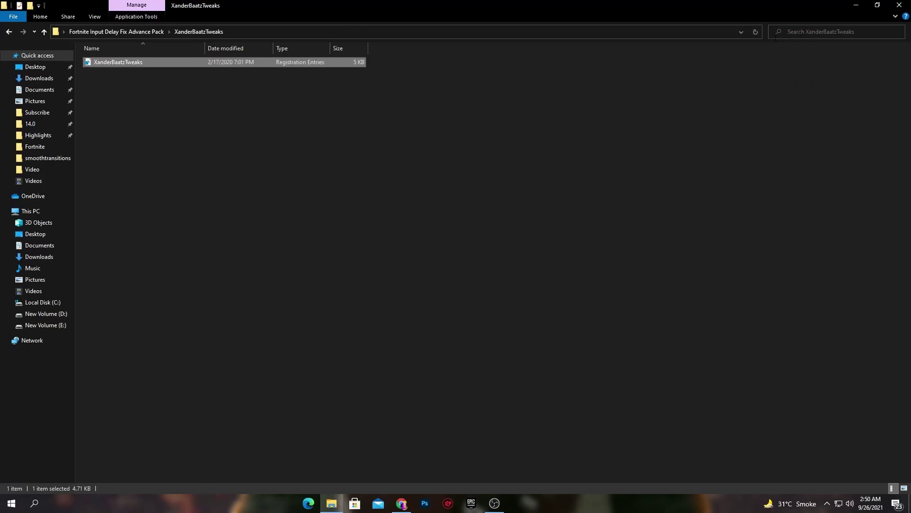
Step: Merge the XanderBaatzTweaks registry file, then return to the Fortnite Input Delay Fix Advance Pack folder
right_click(98, 59)
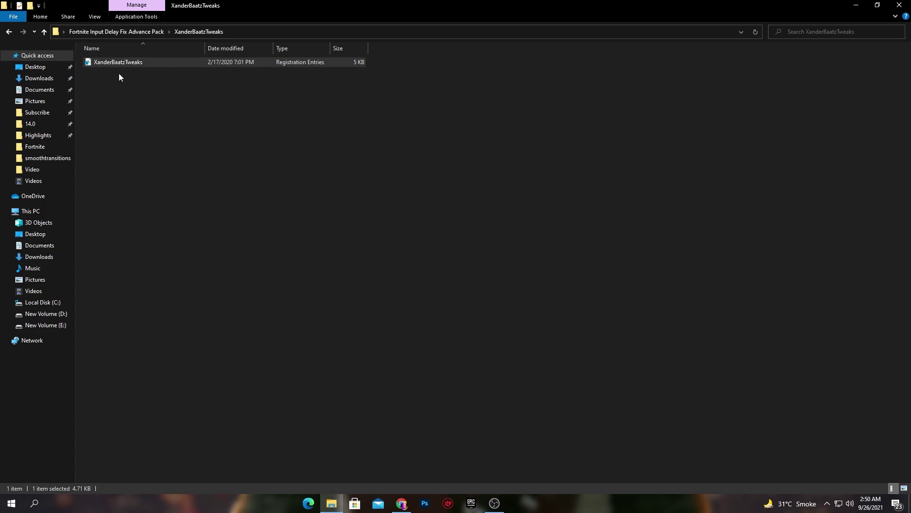
click(101, 31)
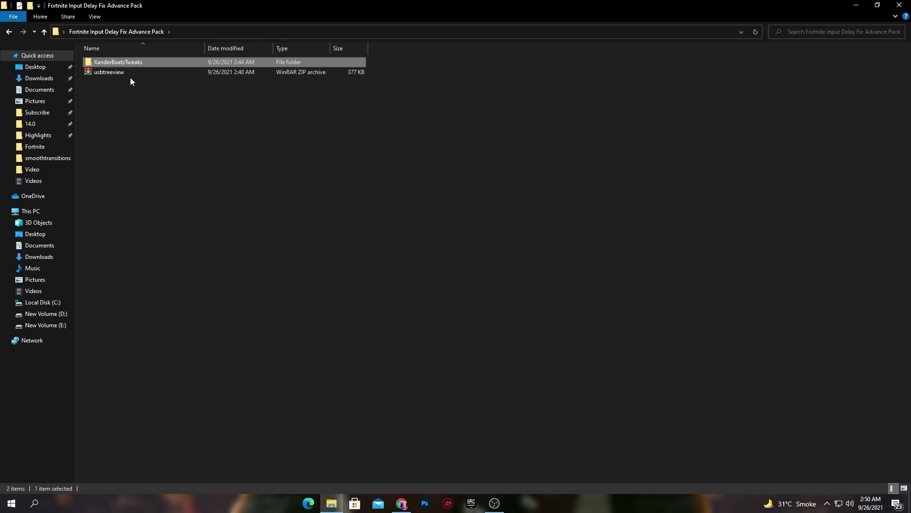
Step: Extract the usbtreeview archive into the Fortnite Input Delay Fix Advance Pack folder
right_click(114, 73)
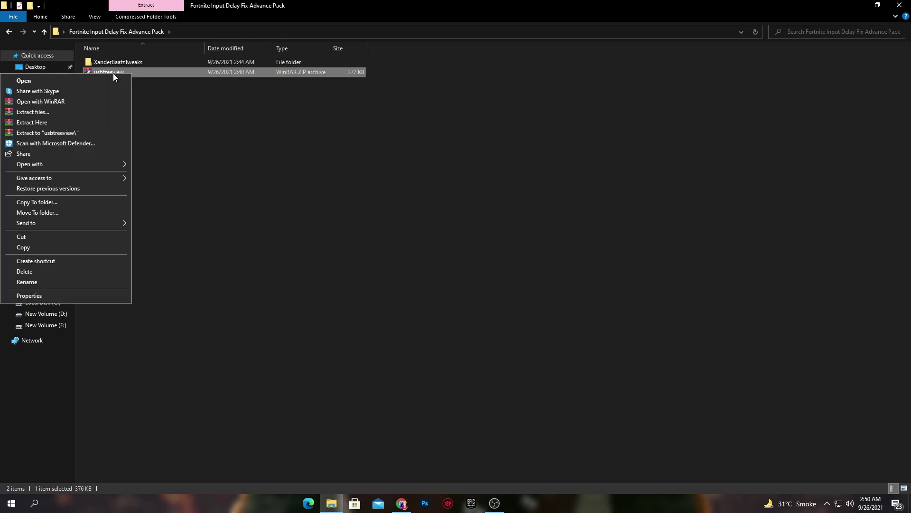
click(25, 121)
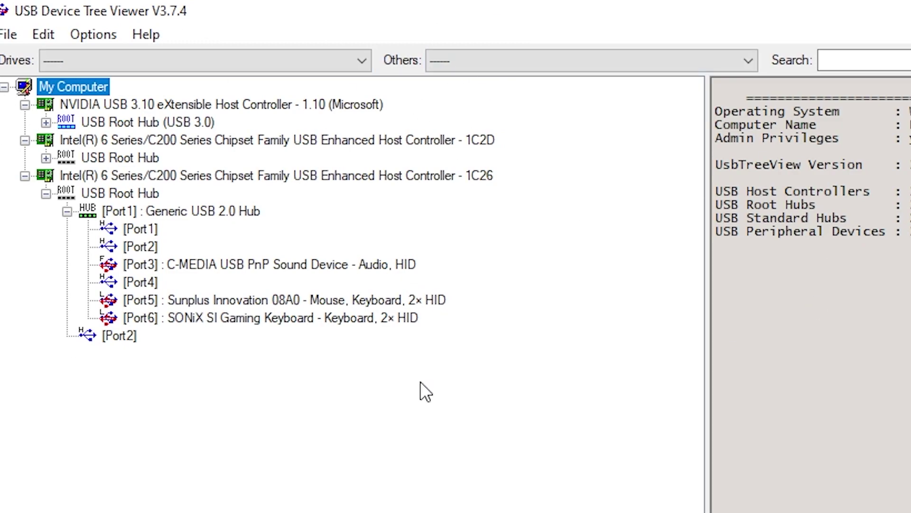
Step: Uncheck the save-power option in Power Management for the Sunplus Innovation device on Port5
right_click(214, 300)
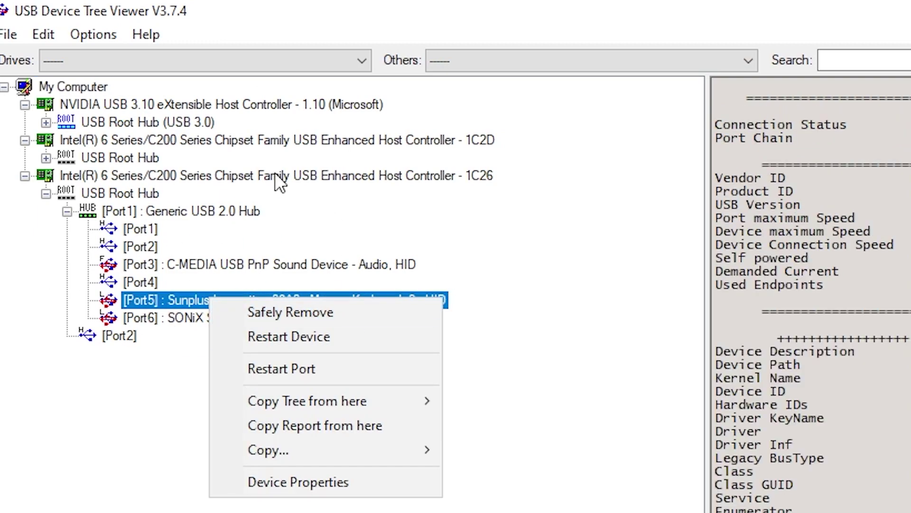
click(285, 482)
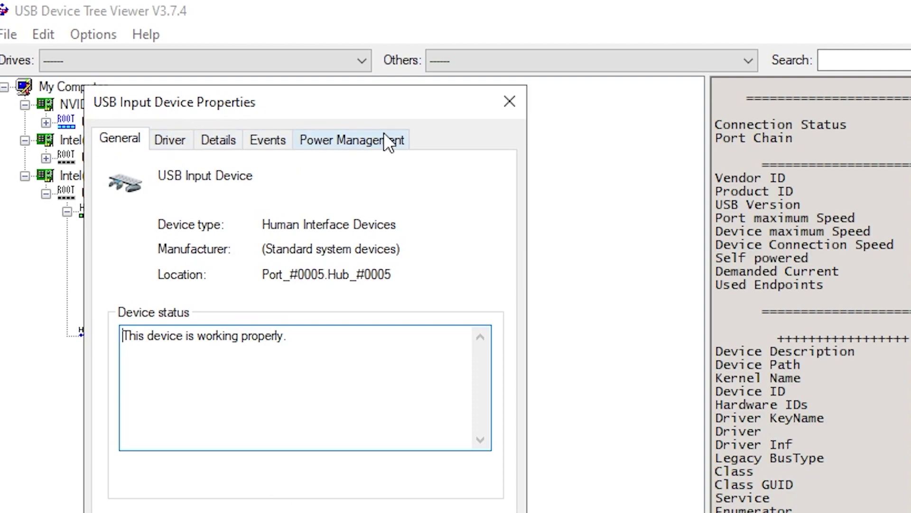
click(354, 141)
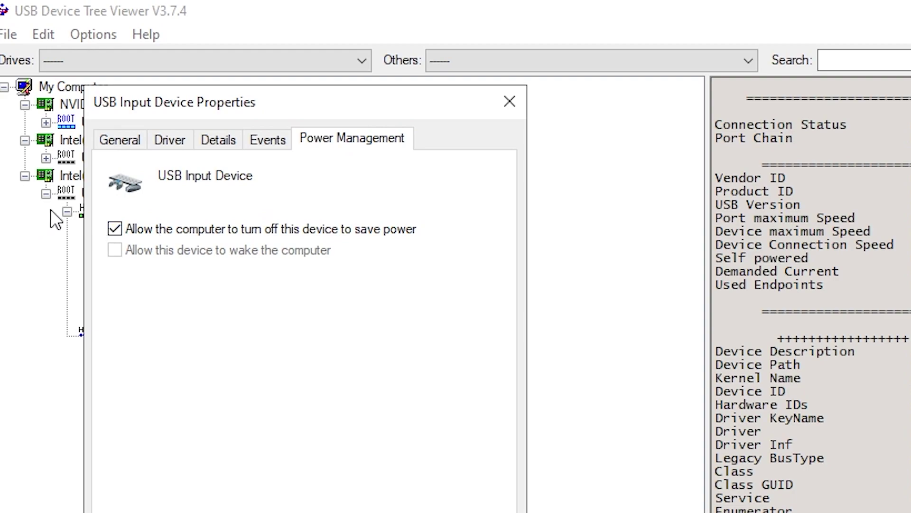
click(114, 229)
key(Return)
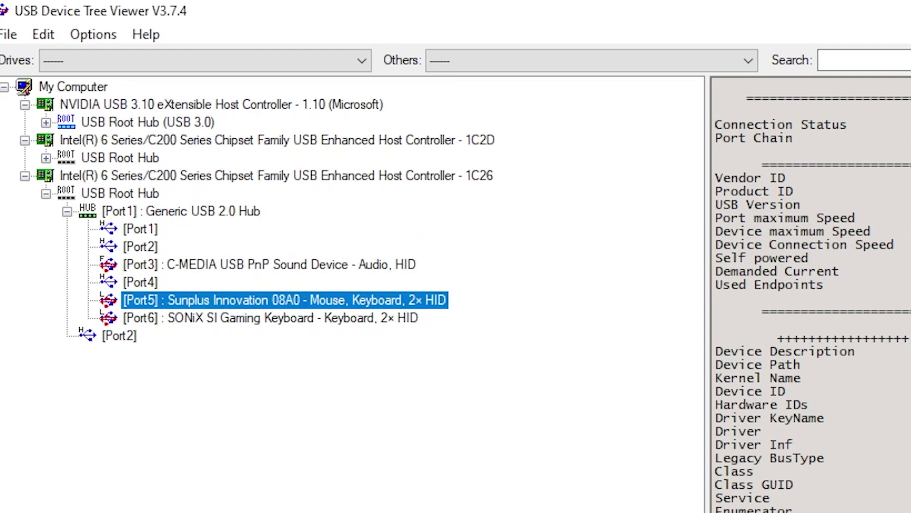
Step: Review the Port6 SONiX SI Gaming Keyboard's Driver and Events tabs, then close USB Device Tree Viewer
right_click(247, 327)
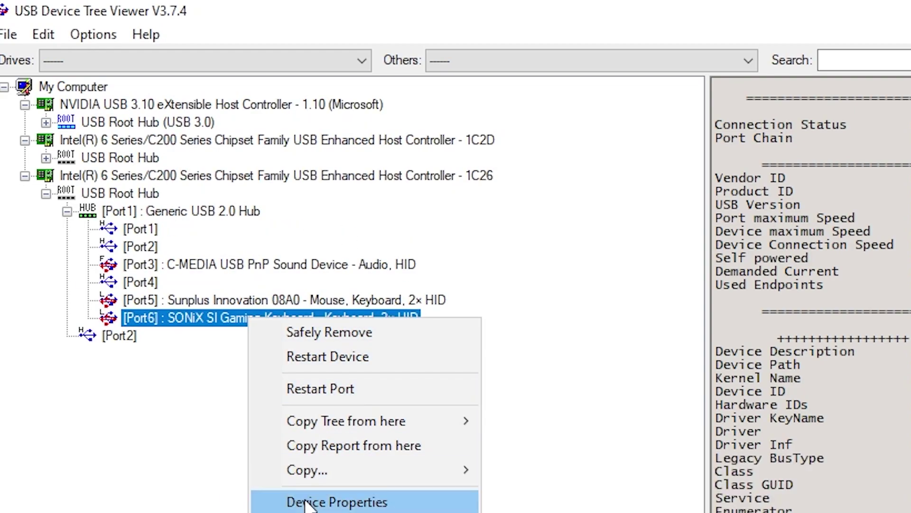
click(335, 499)
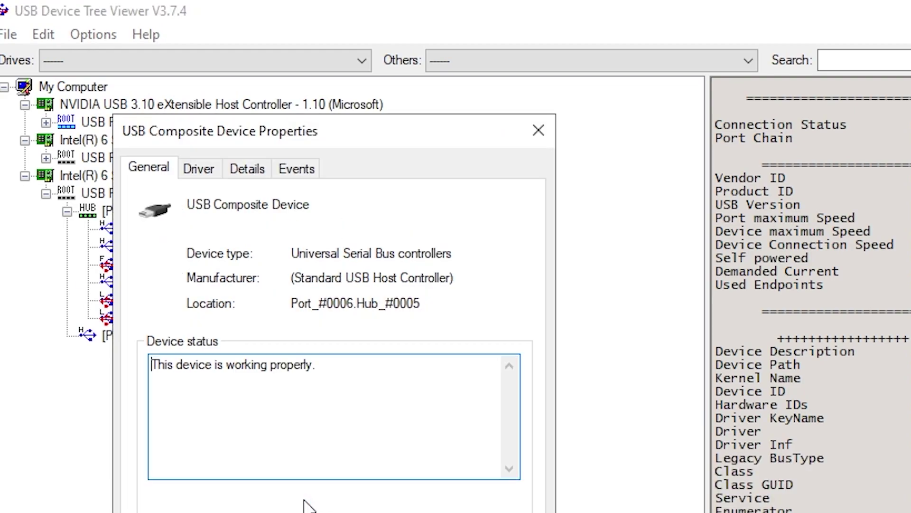
click(199, 169)
click(291, 168)
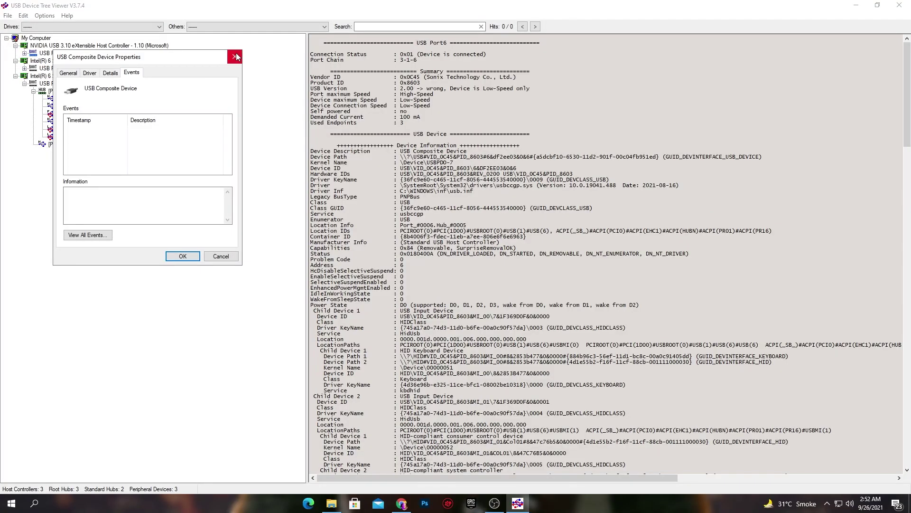
key(Escape)
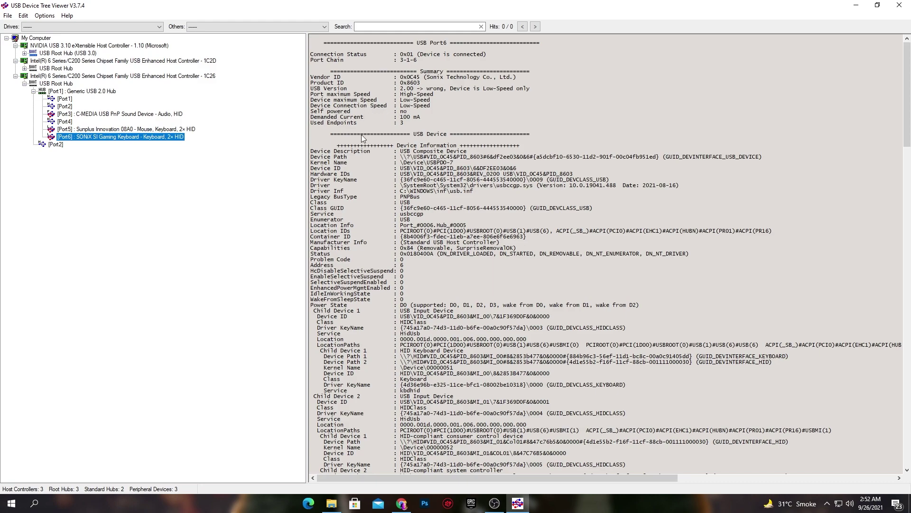
scroll(544, 289, down, 5)
scroll(544, 289, down, 5)
scroll(523, 290, down, 3)
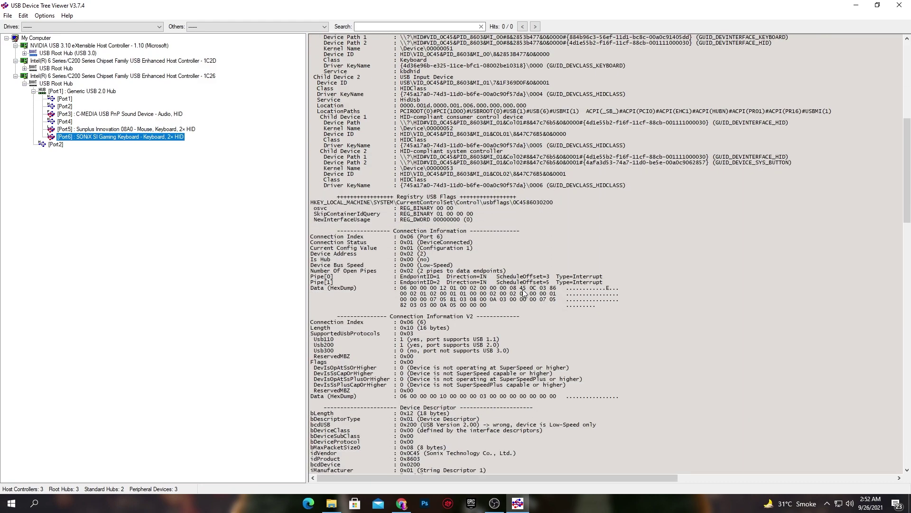
click(900, 6)
click(899, 6)
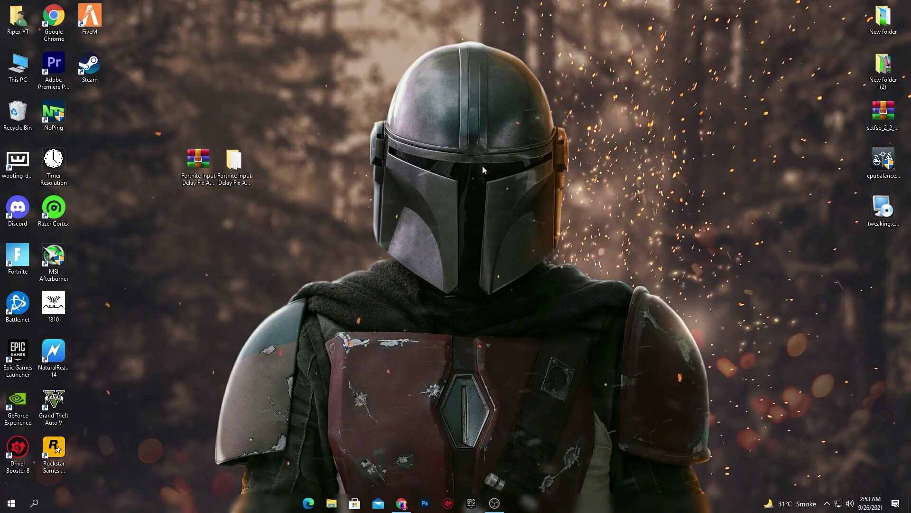